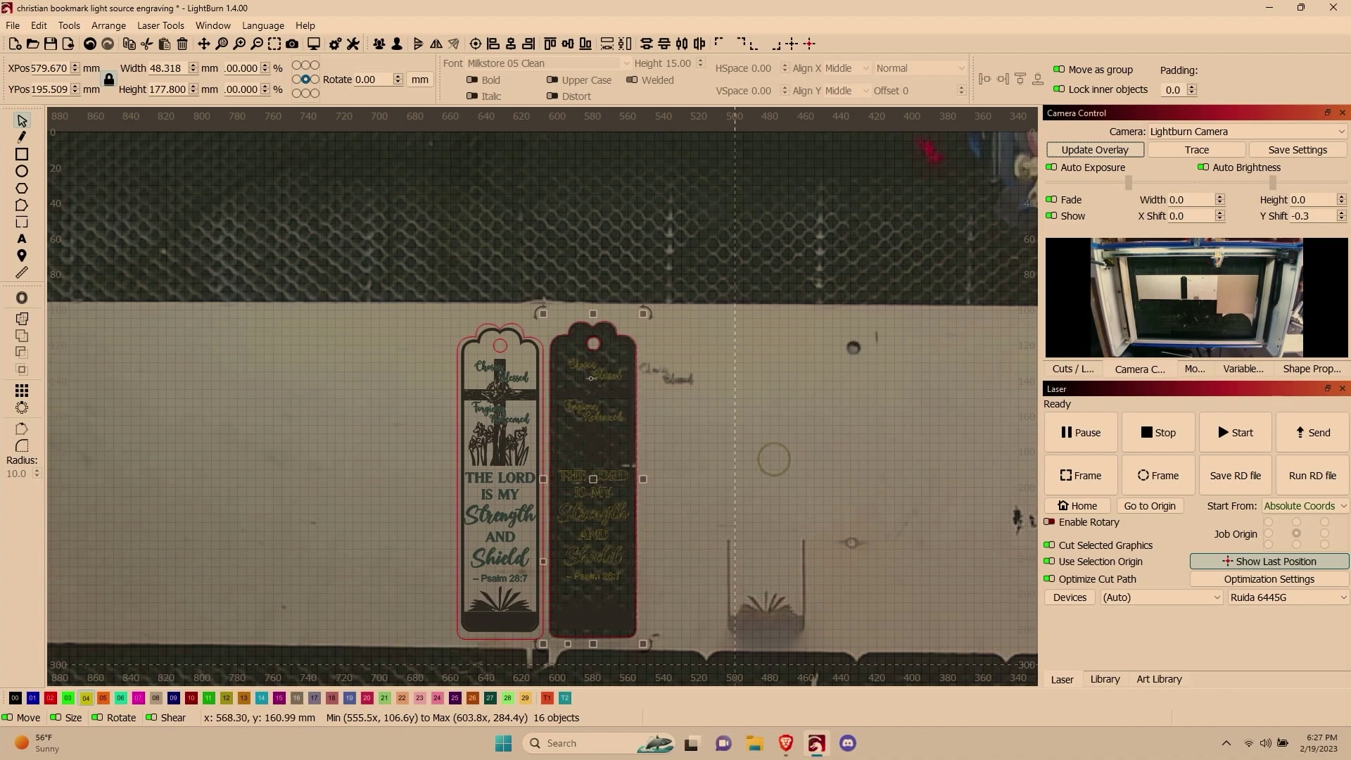
scroll(581, 397, up, 4)
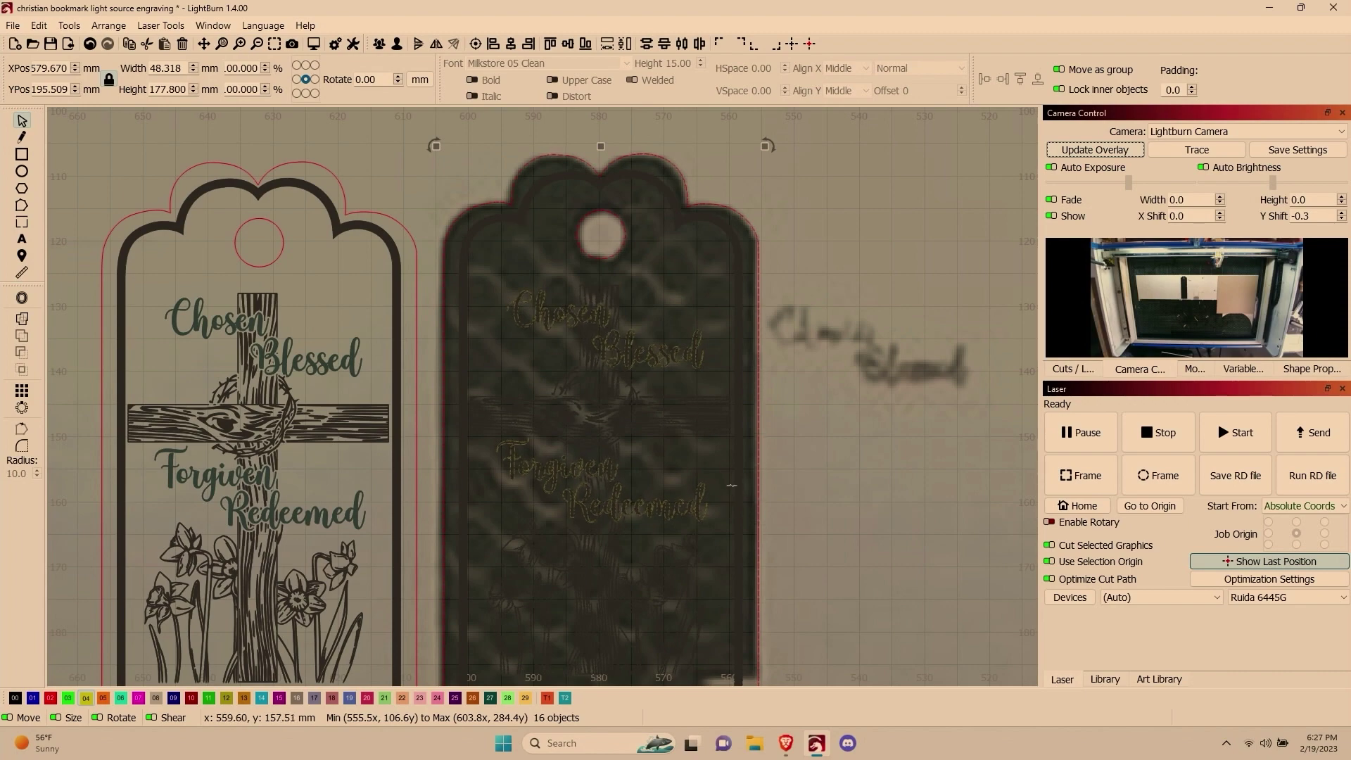
scroll(844, 528, down, 10)
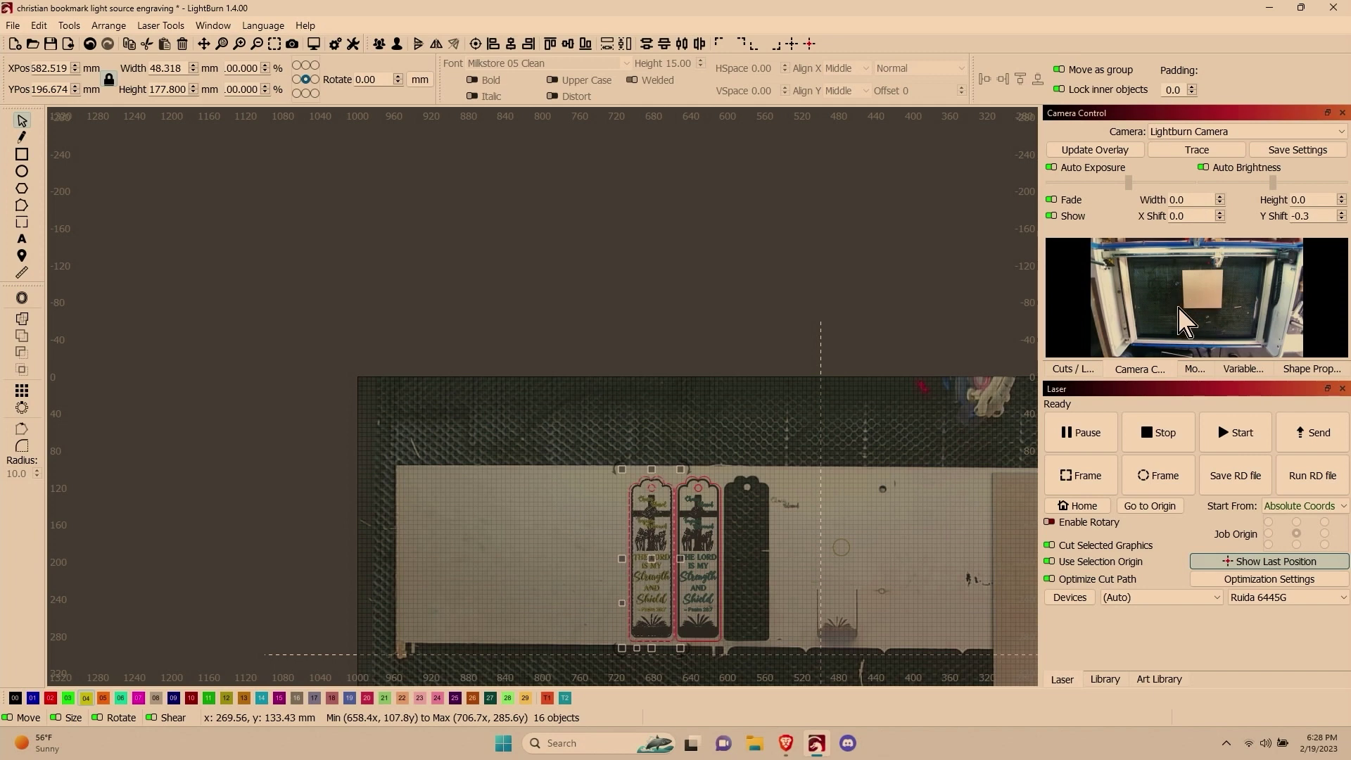
Deselect the bookmark designs and refresh the camera overlay to show the board now lying on the bed
click(926, 362)
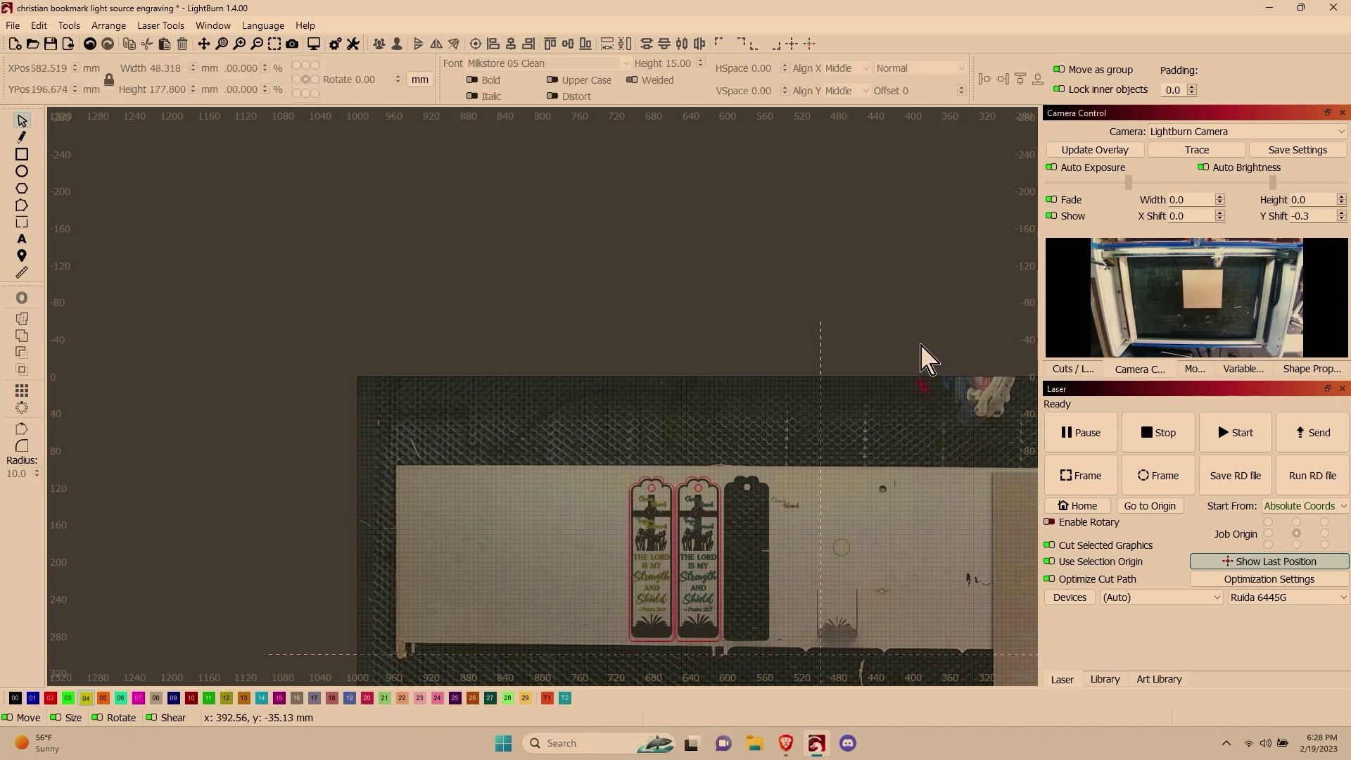
drag(926, 362, 705, 278)
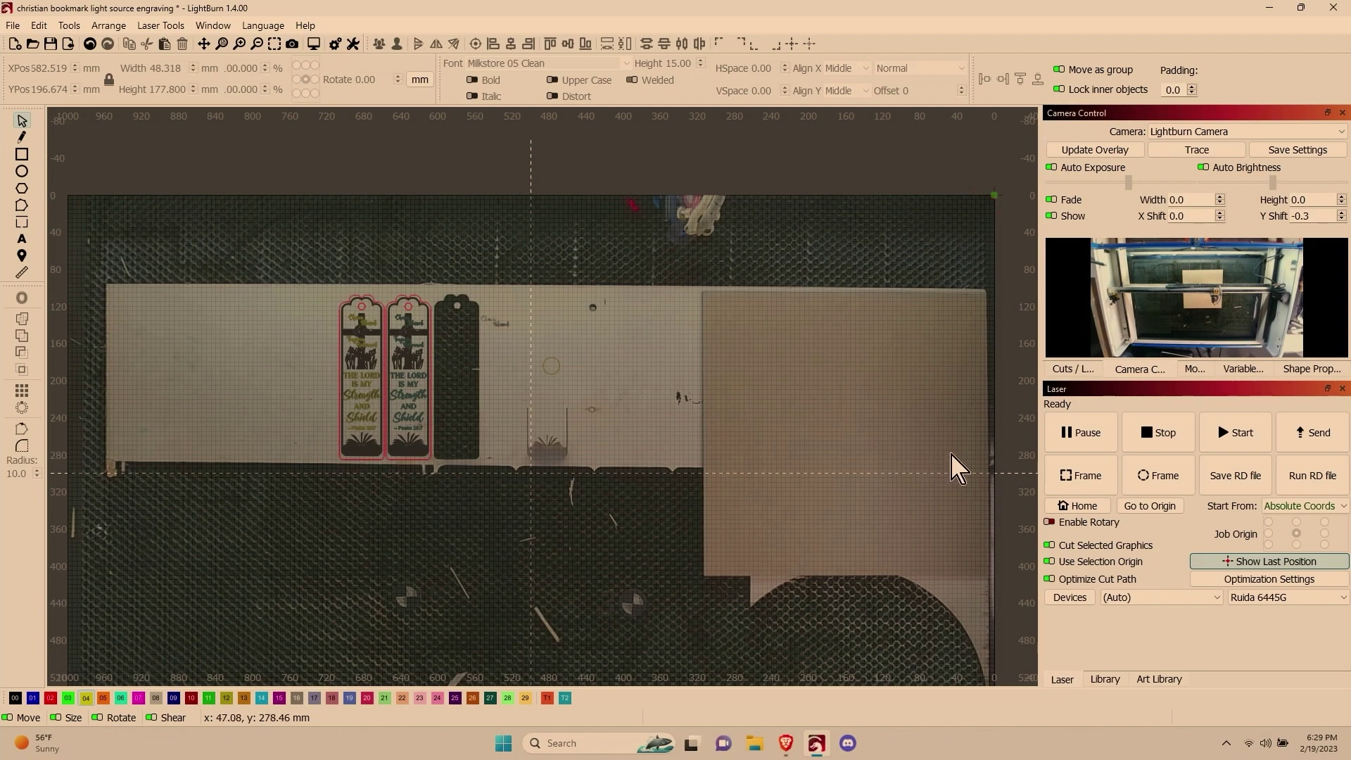
scroll(929, 477, up, 1)
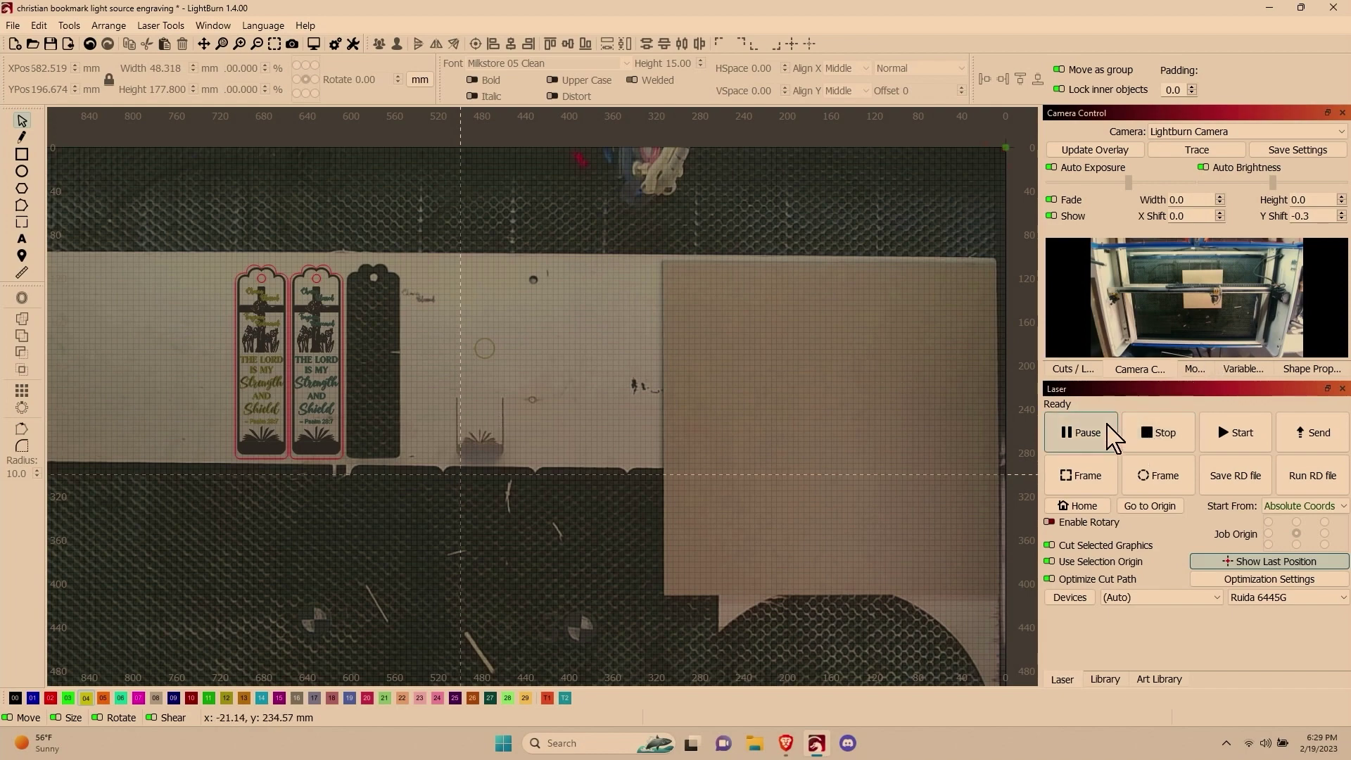
click(1097, 151)
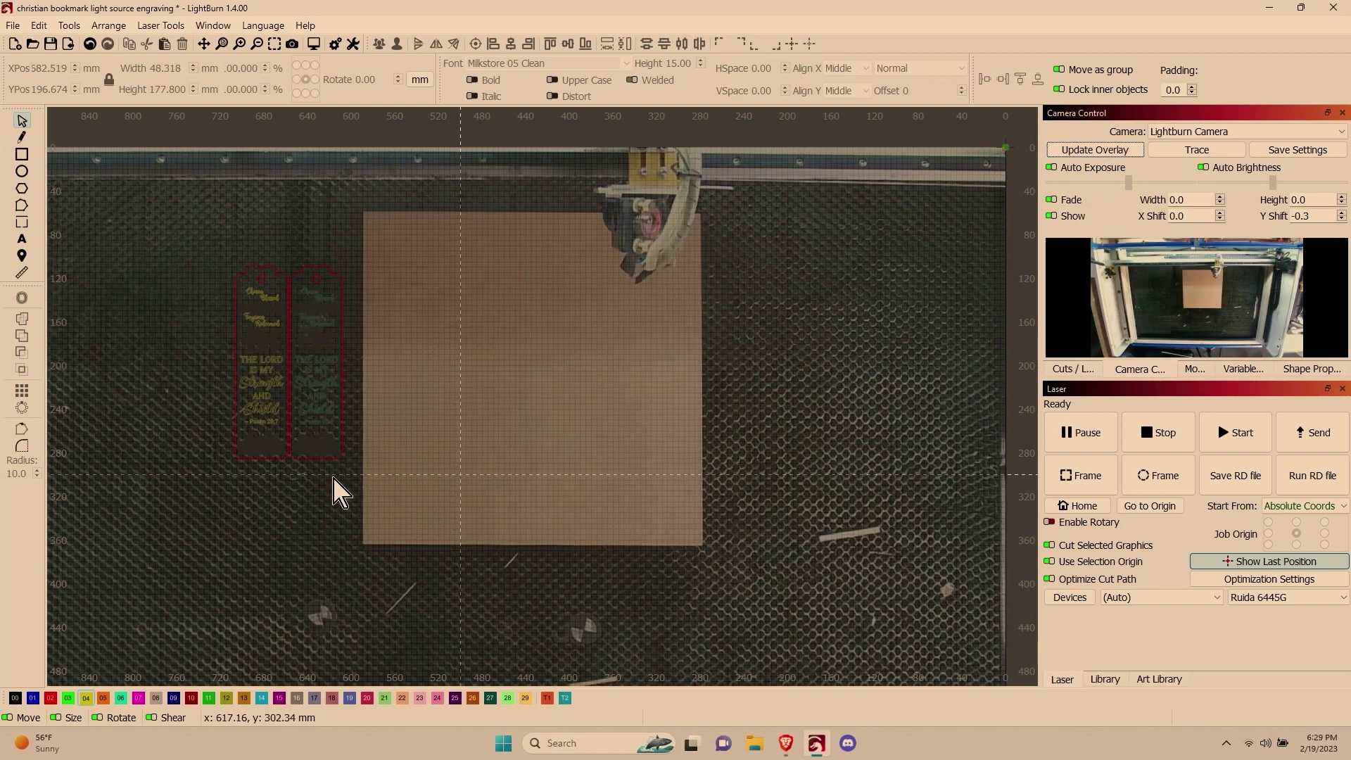
Move the right-hand bookmark design onto the board's upper-left corner, centred at about X 564.4, Y 148.8 mm
click(313, 392)
drag(314, 359, 393, 310)
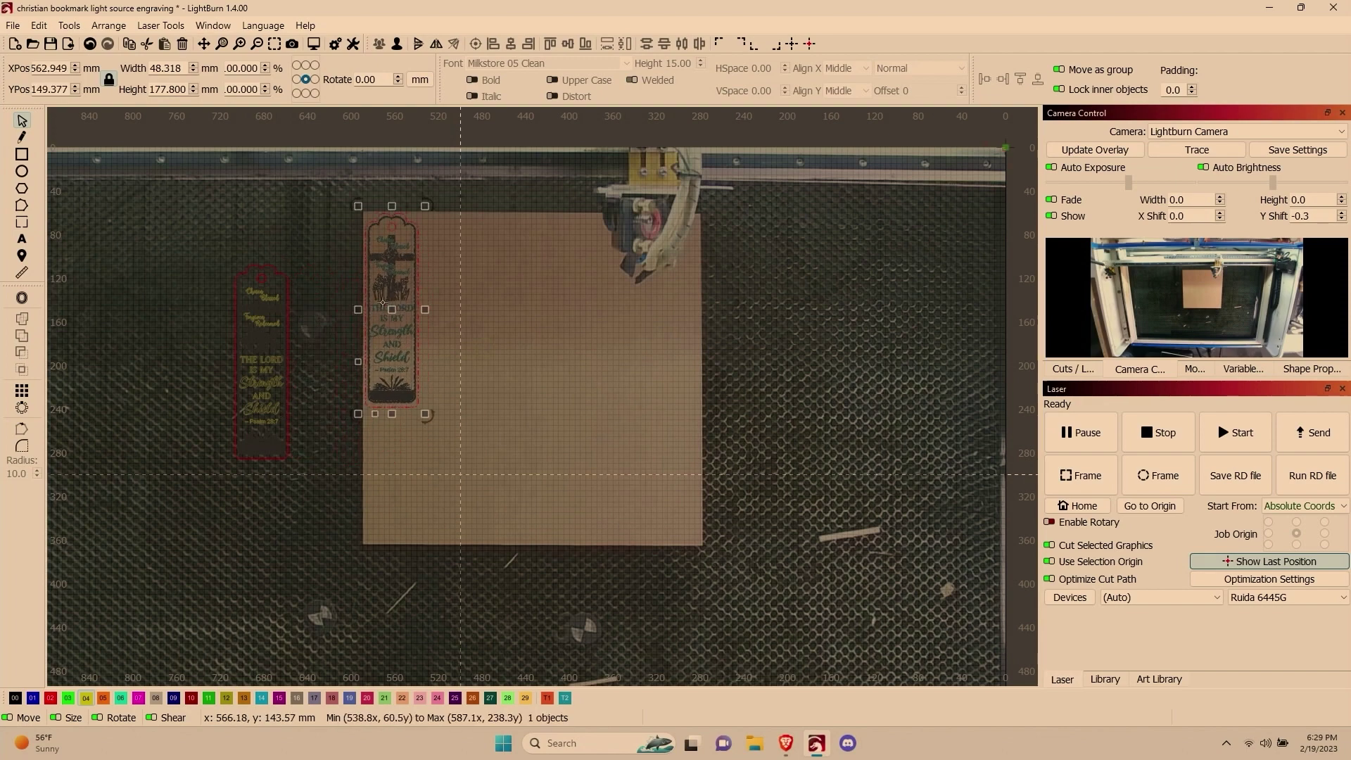
scroll(478, 310, up, 3)
scroll(555, 294, up, 2)
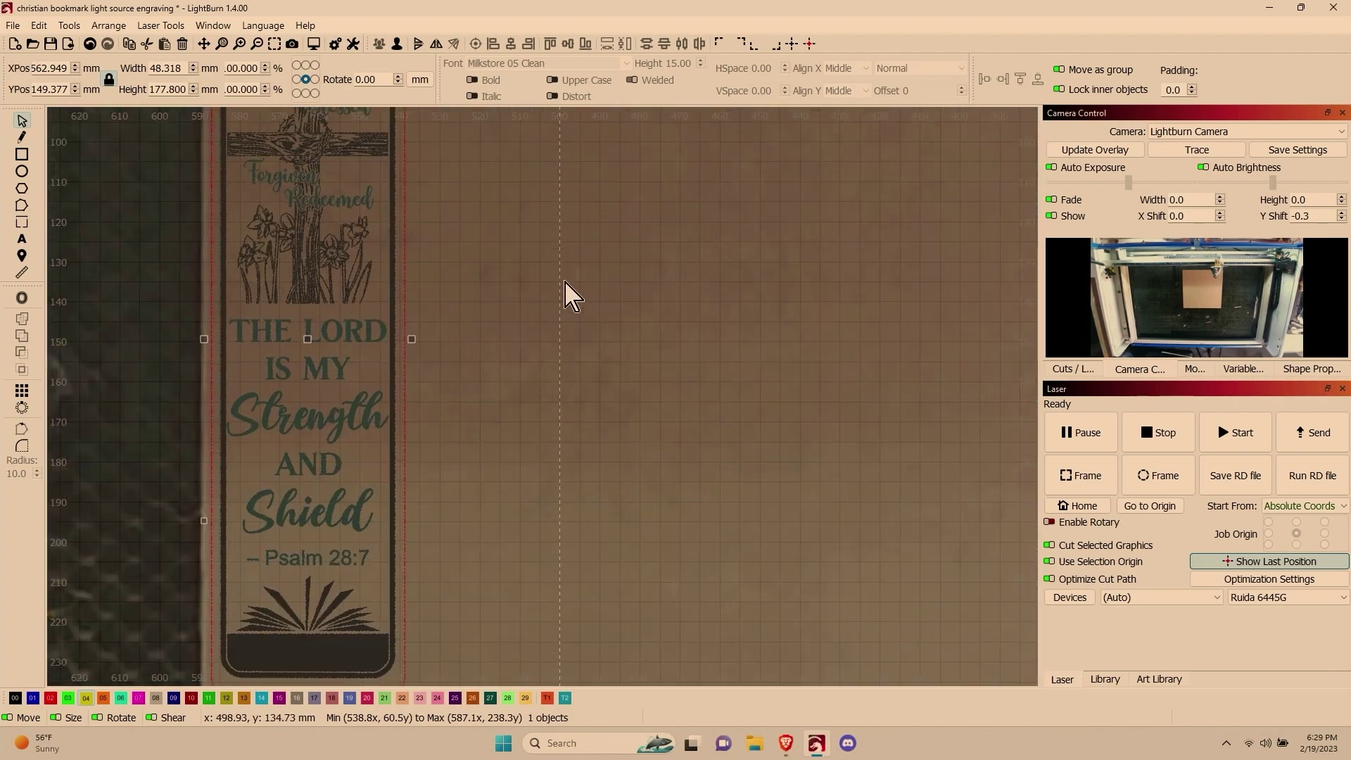
scroll(567, 292, down, 1)
click(558, 254)
drag(558, 254, 564, 362)
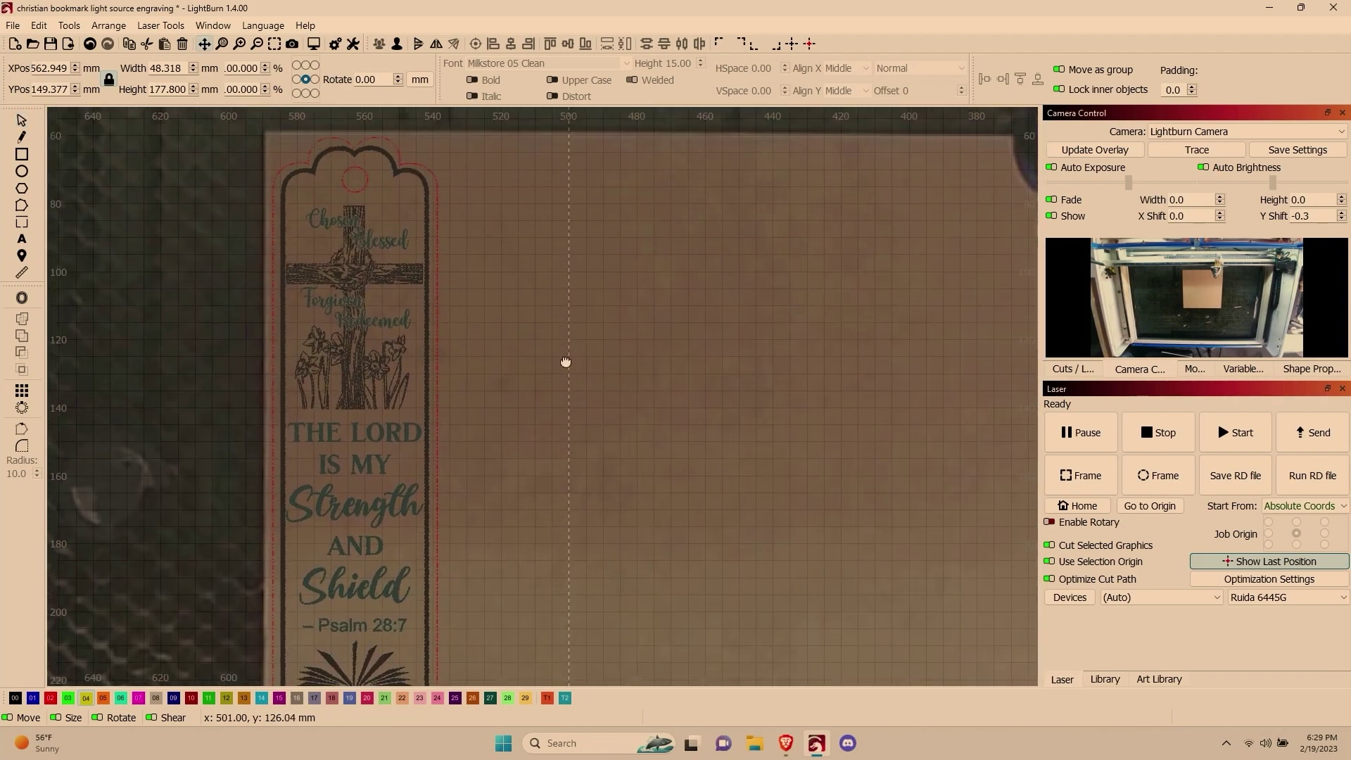
drag(361, 456, 352, 437)
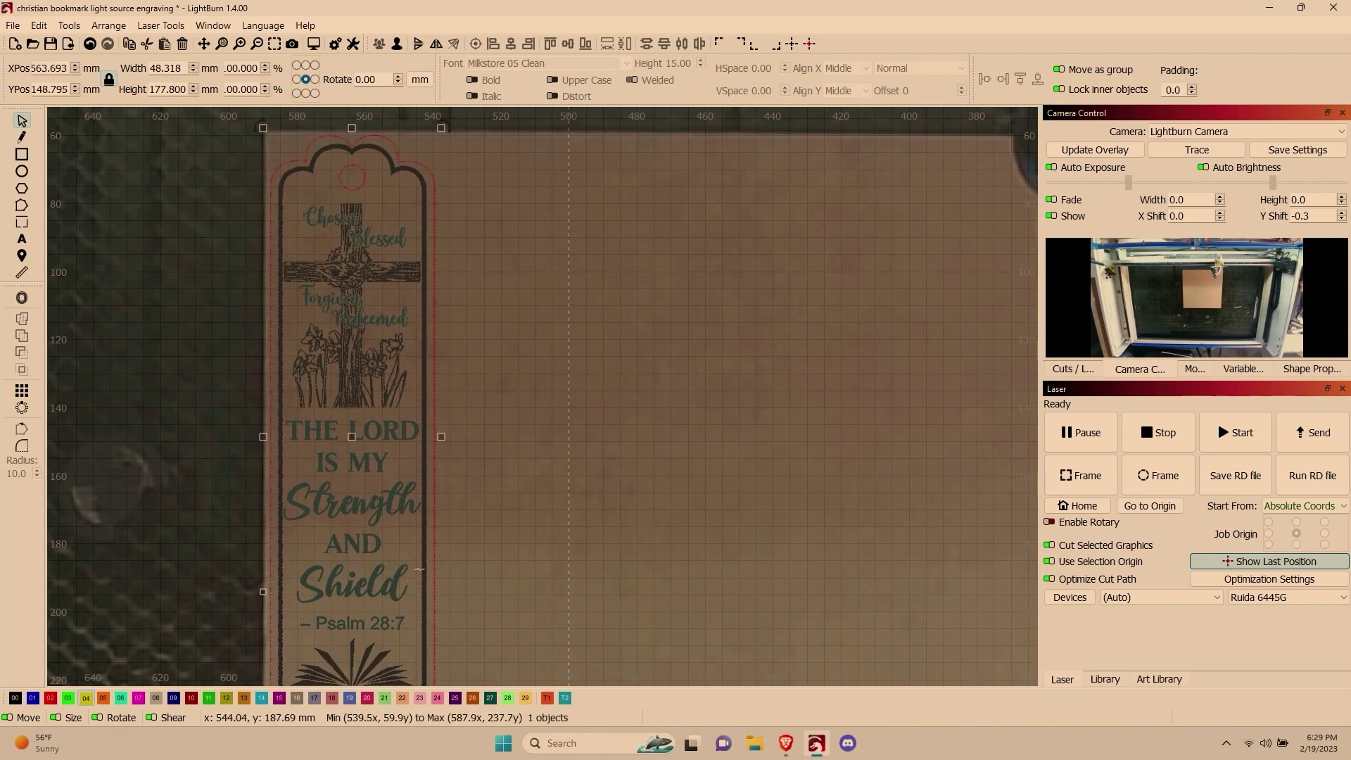
drag(417, 567, 414, 567)
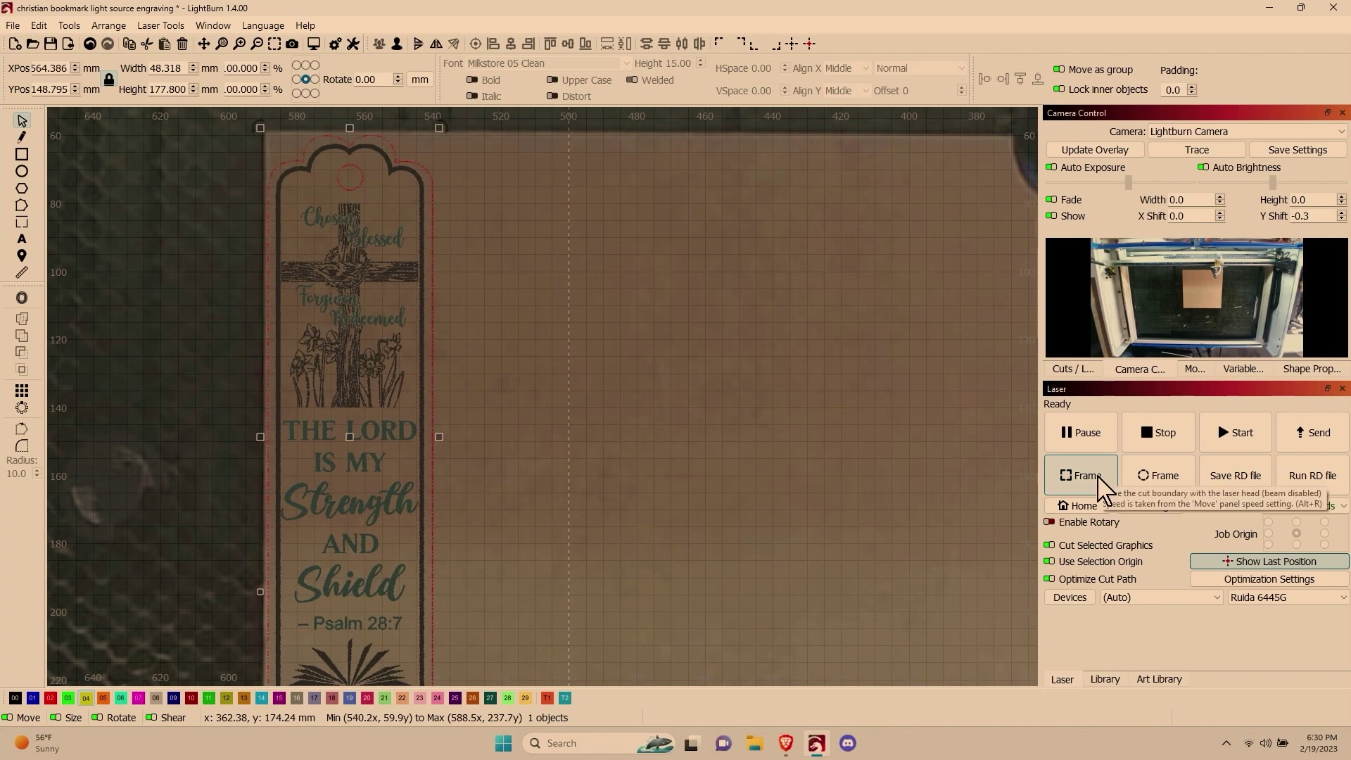
Frame the bookmark's rectangular cut boundary with the laser head and display the layer cut settings
click(1102, 487)
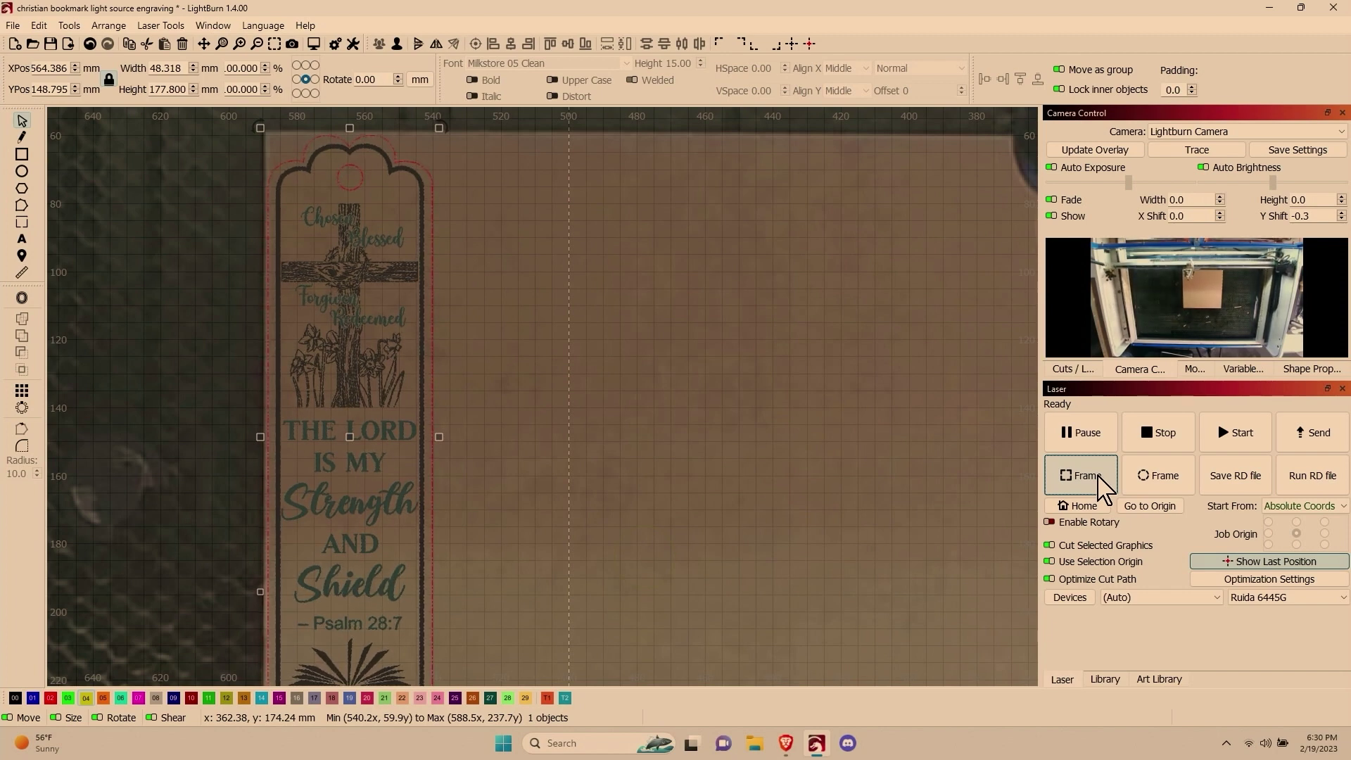
scroll(861, 493, down, 2)
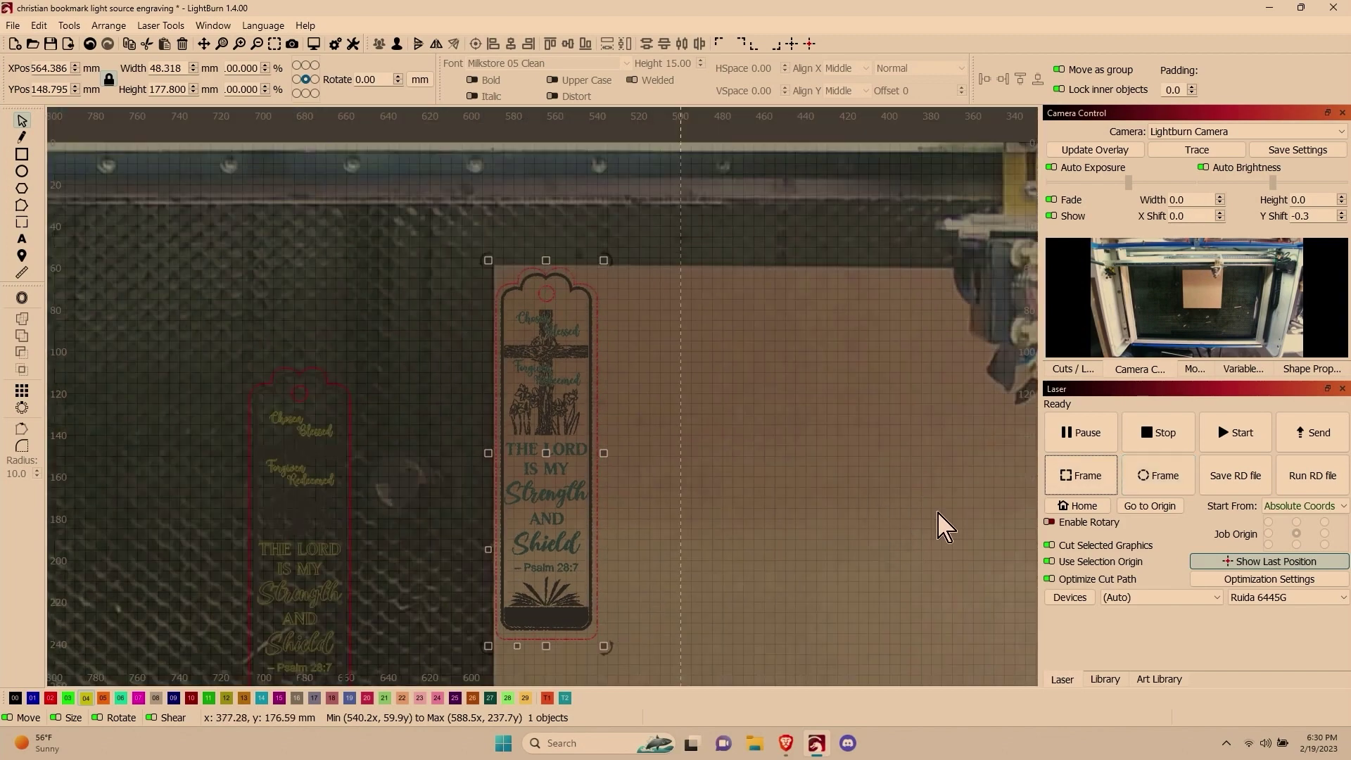
click(1072, 368)
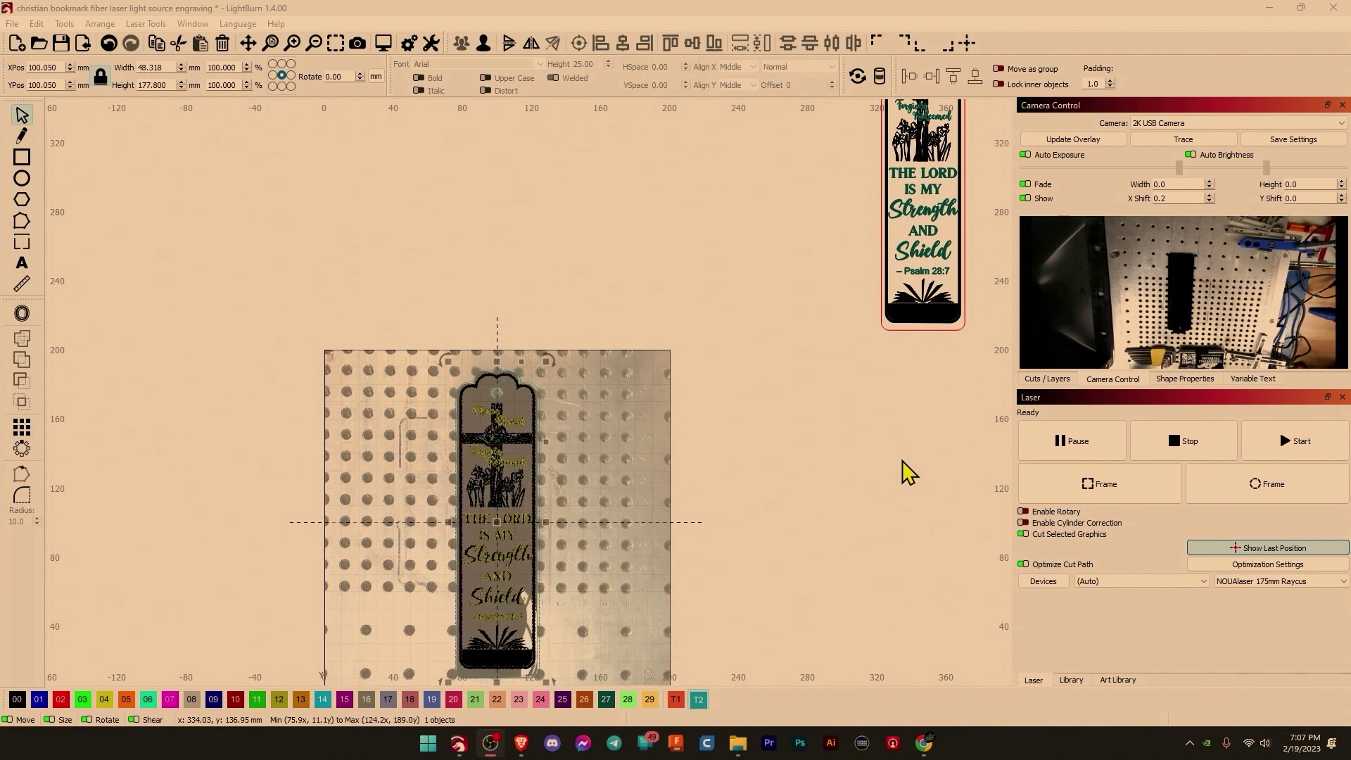
In the fiber laser file, select the bookmark design placed over the black blank in the work area
scroll(911, 473, down, 3)
click(909, 495)
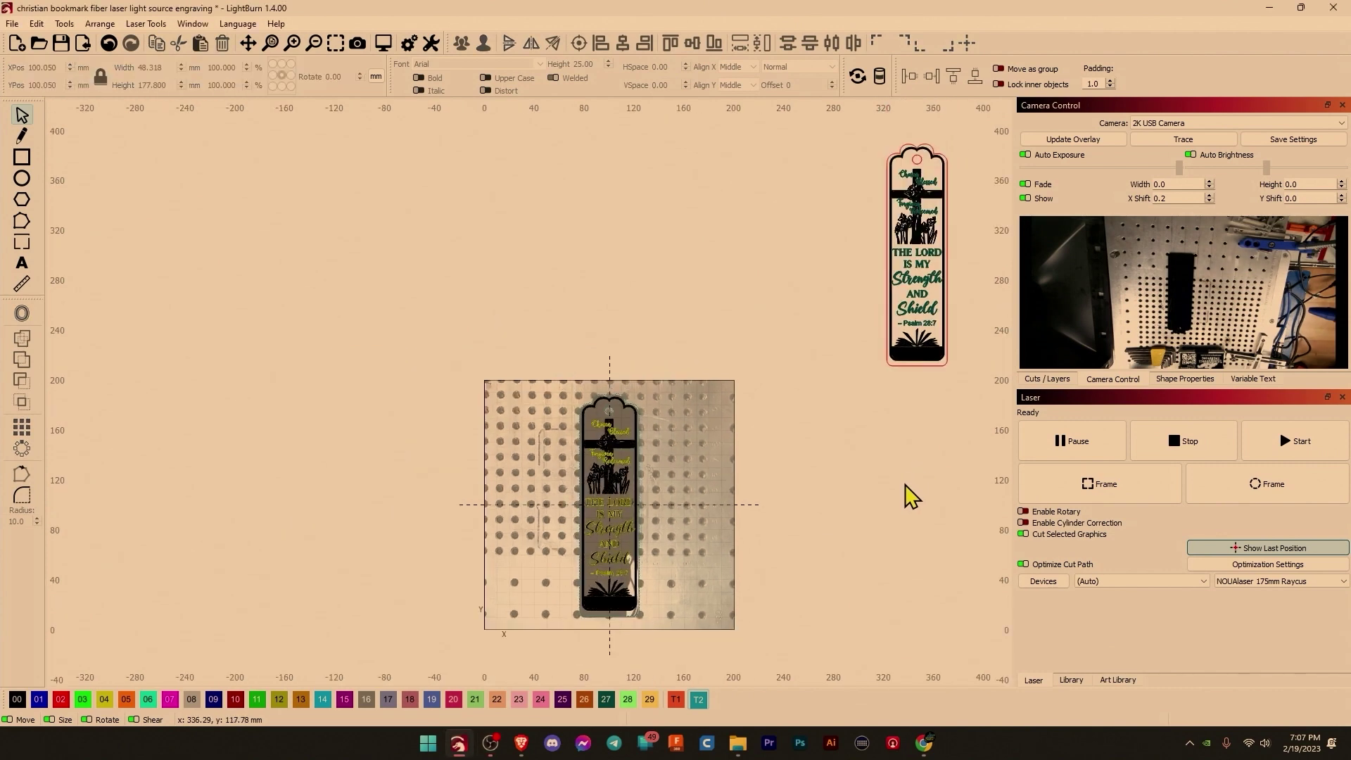
drag(901, 483, 437, 506)
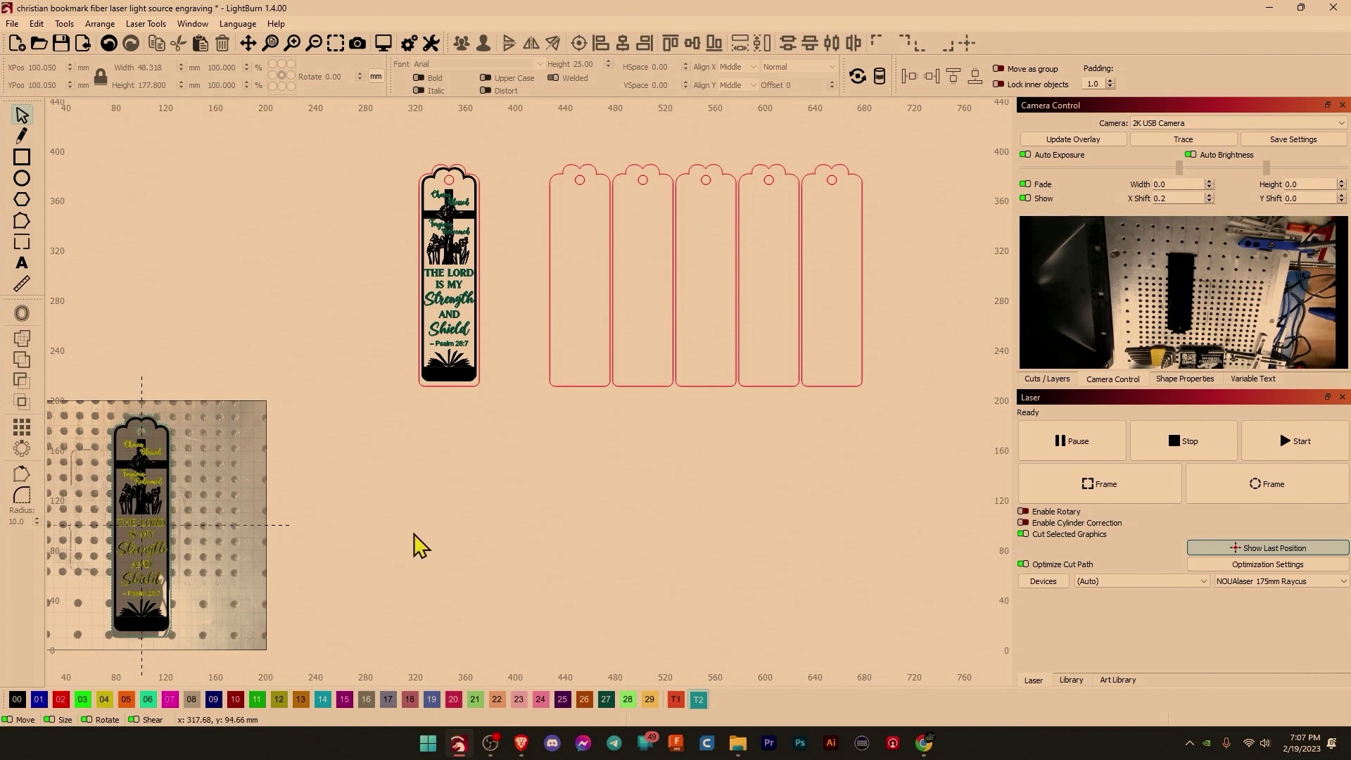
drag(338, 584, 758, 490)
scroll(557, 492, up, 5)
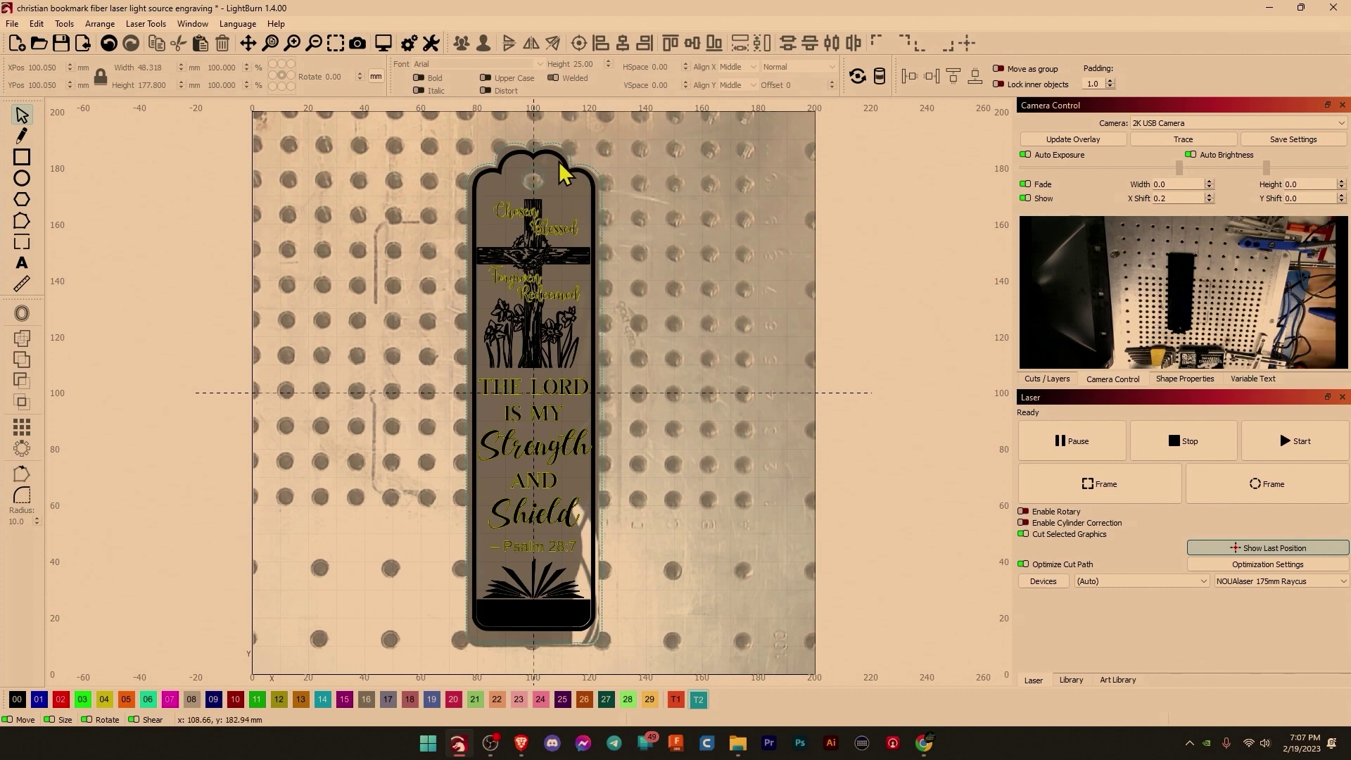
click(517, 155)
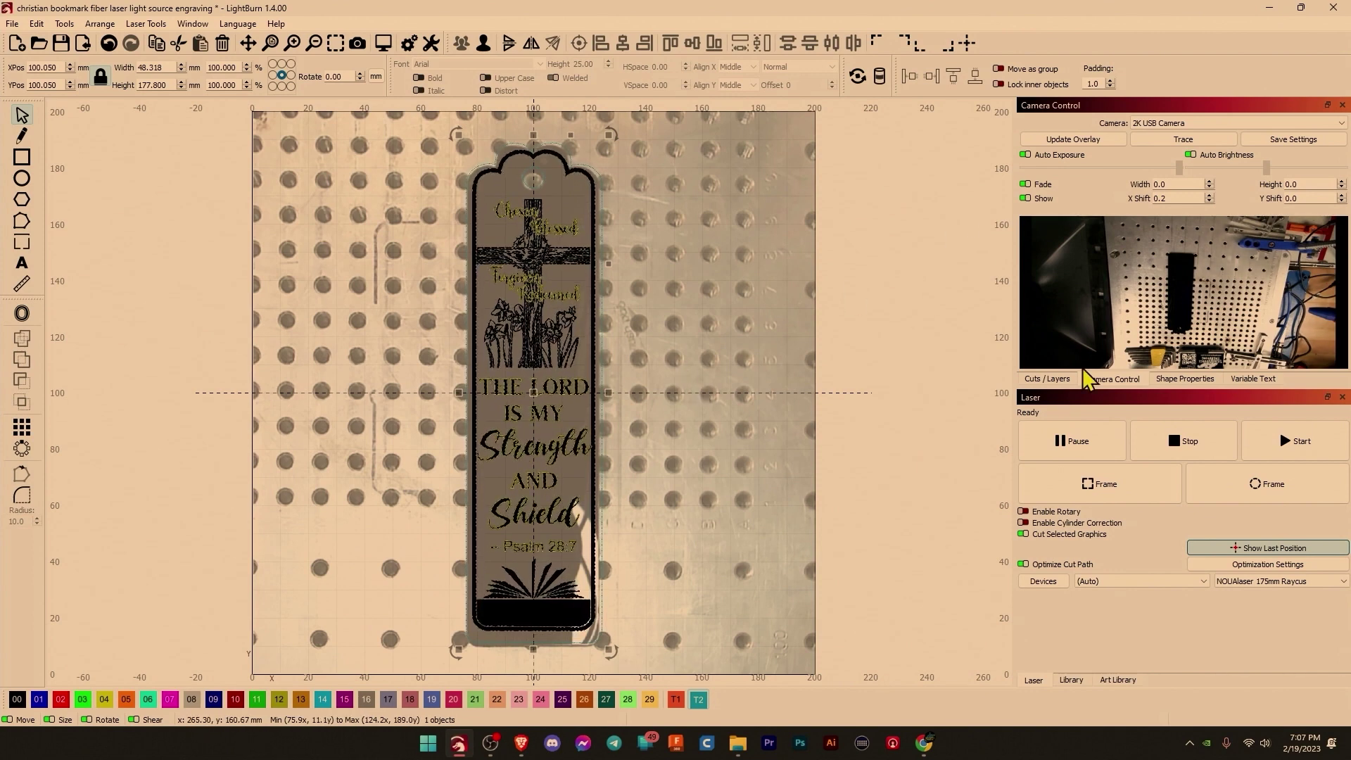
Disable laser output for layers C04, C23, C27 and C02 and hide them from view
click(1048, 380)
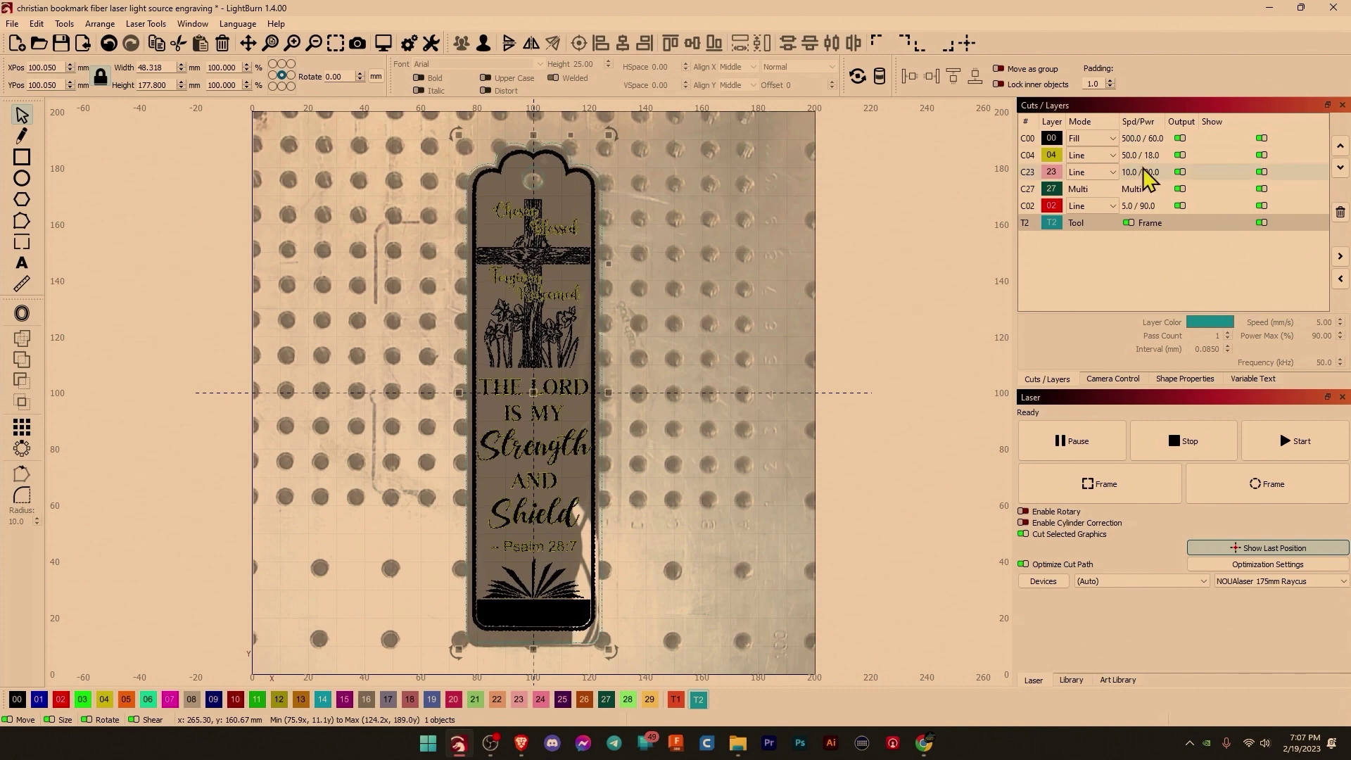
click(1180, 155)
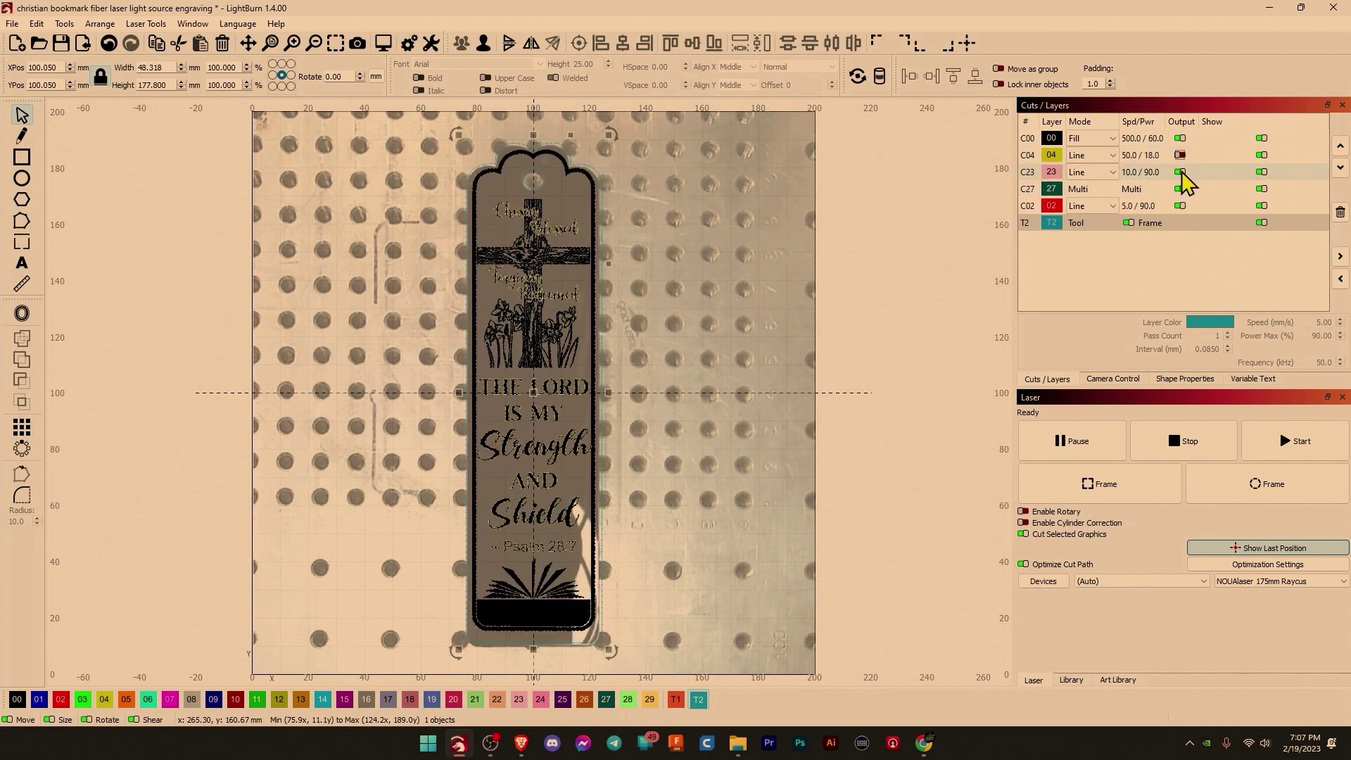
click(1180, 172)
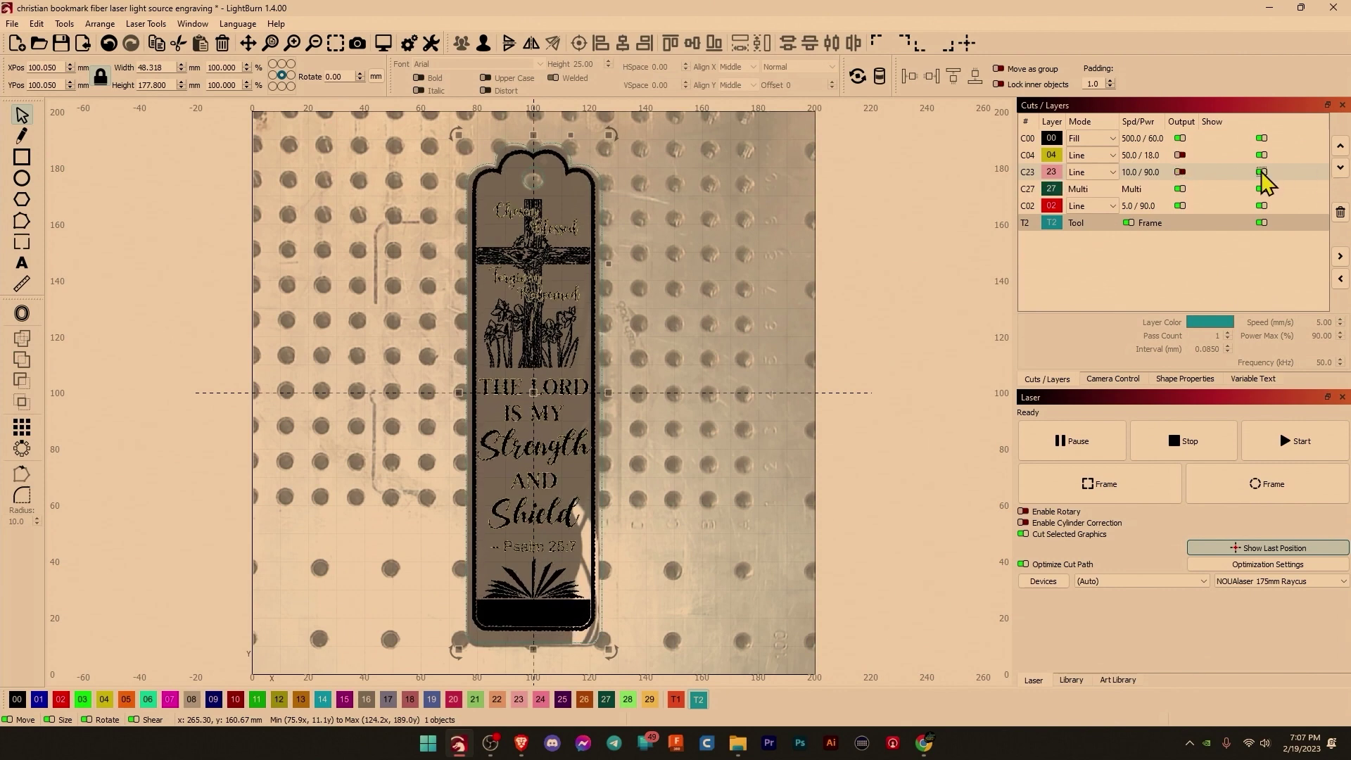
click(1261, 171)
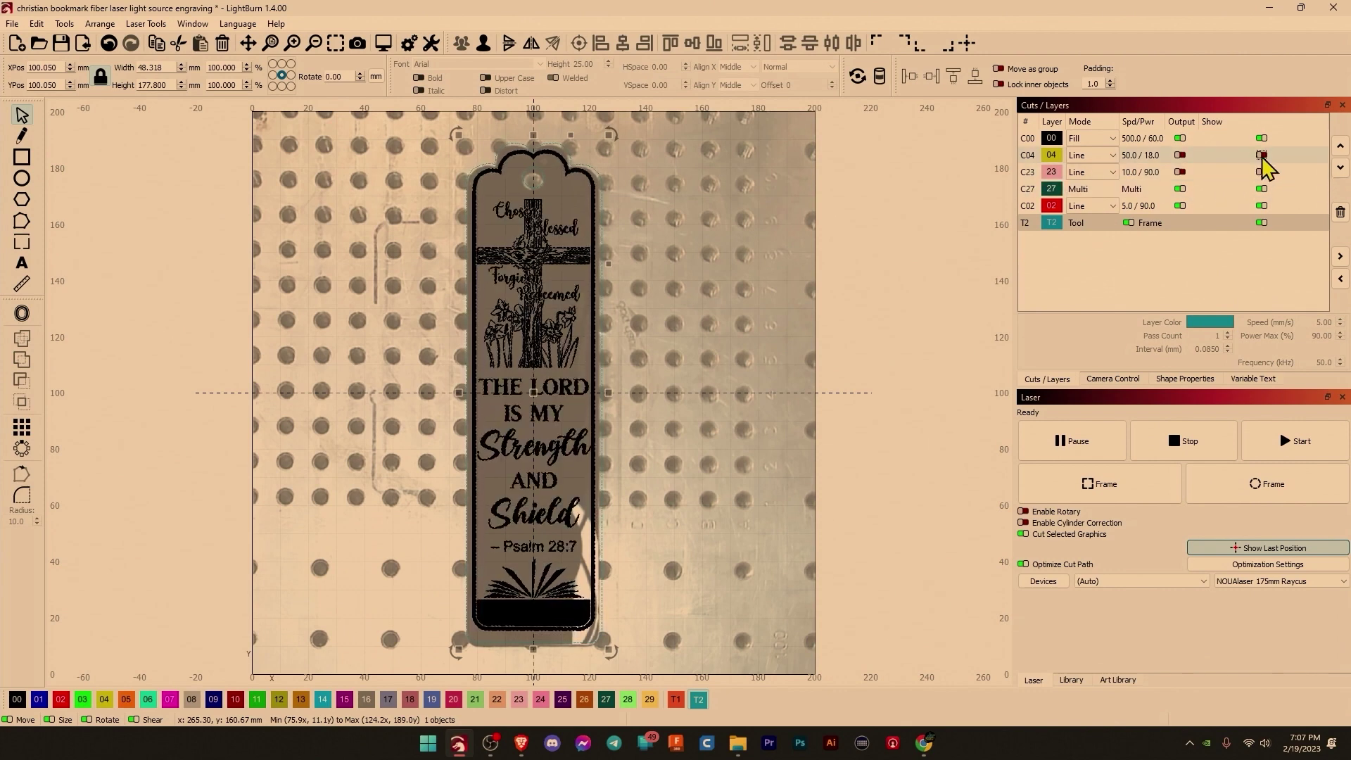
click(1180, 188)
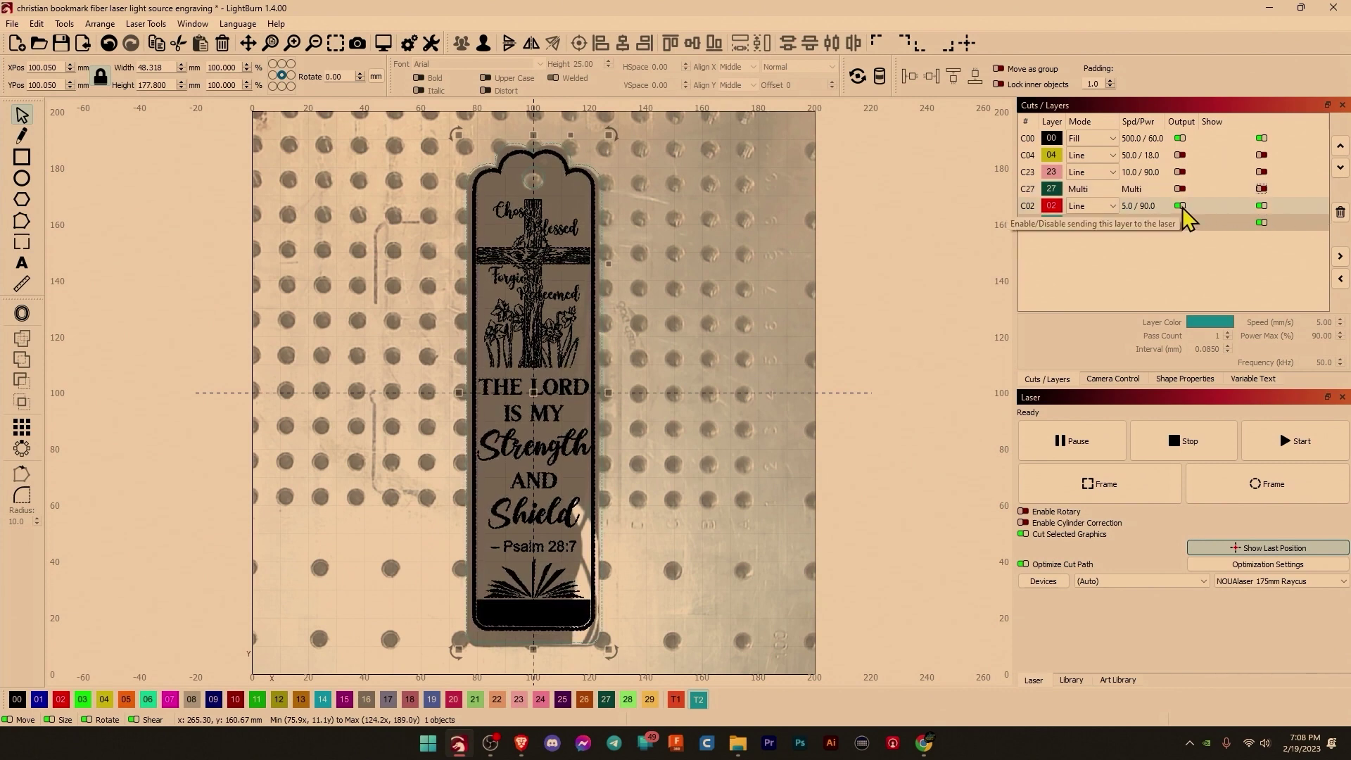
click(1181, 205)
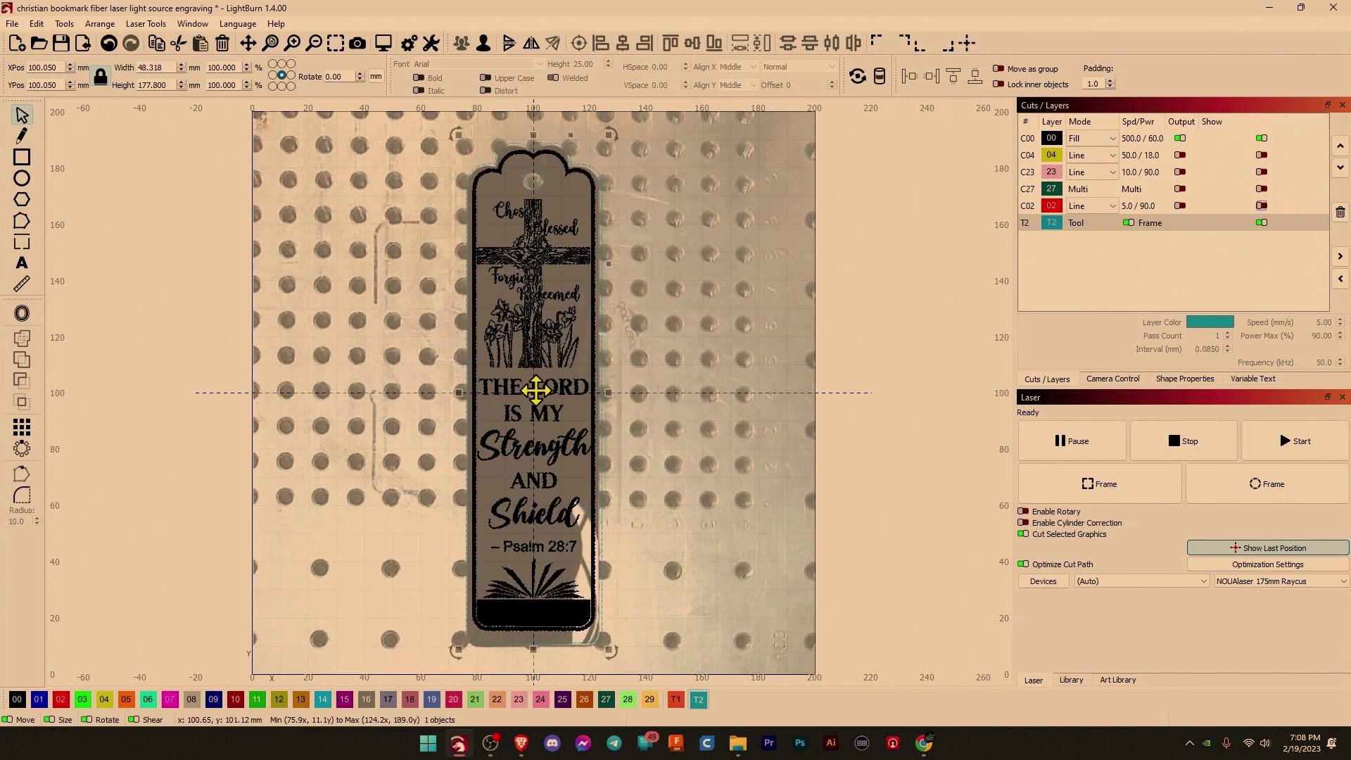
Nudge the bookmark design over the blank to X 100.400, Y 100.550 mm
drag(535, 389, 535, 391)
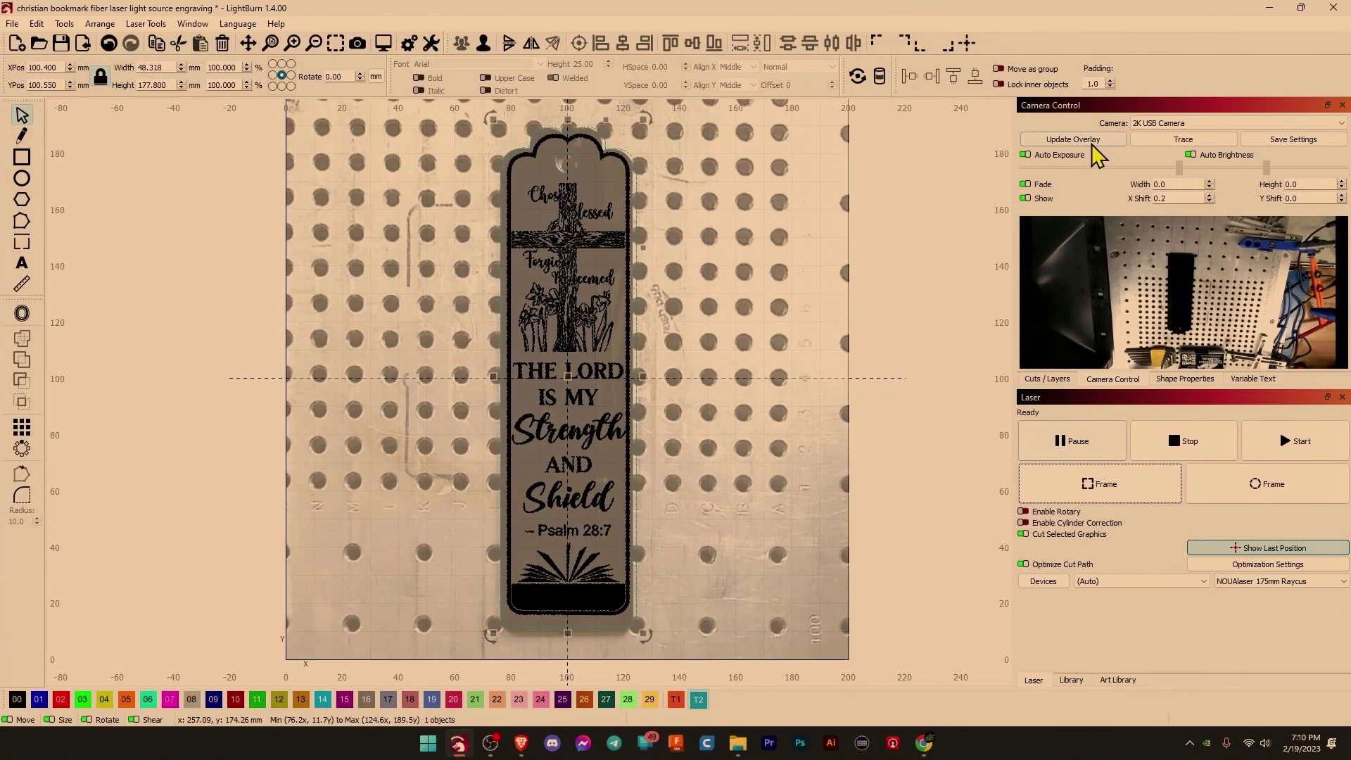
Assign the White preset for black cast acrylic from the material library to the C00 fill layer
click(1047, 378)
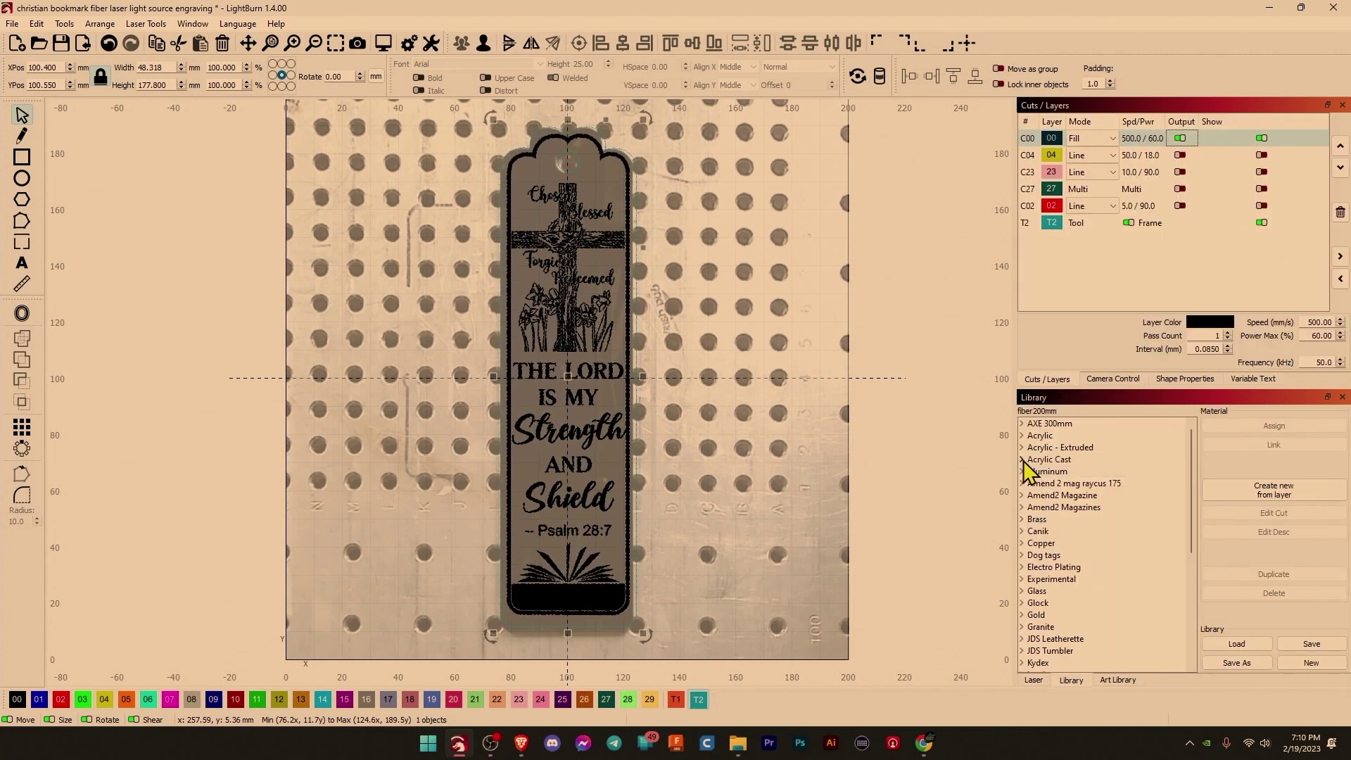
click(1029, 470)
click(1059, 486)
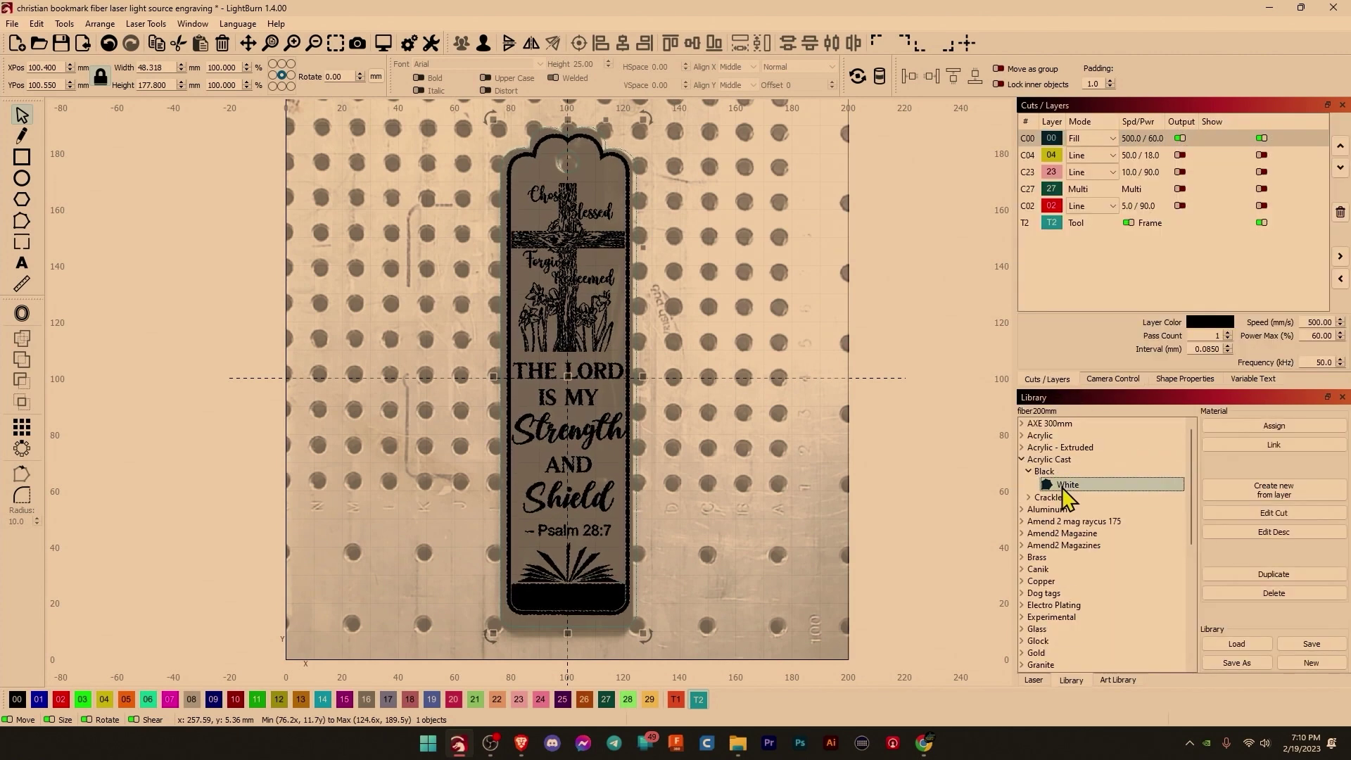
click(1274, 427)
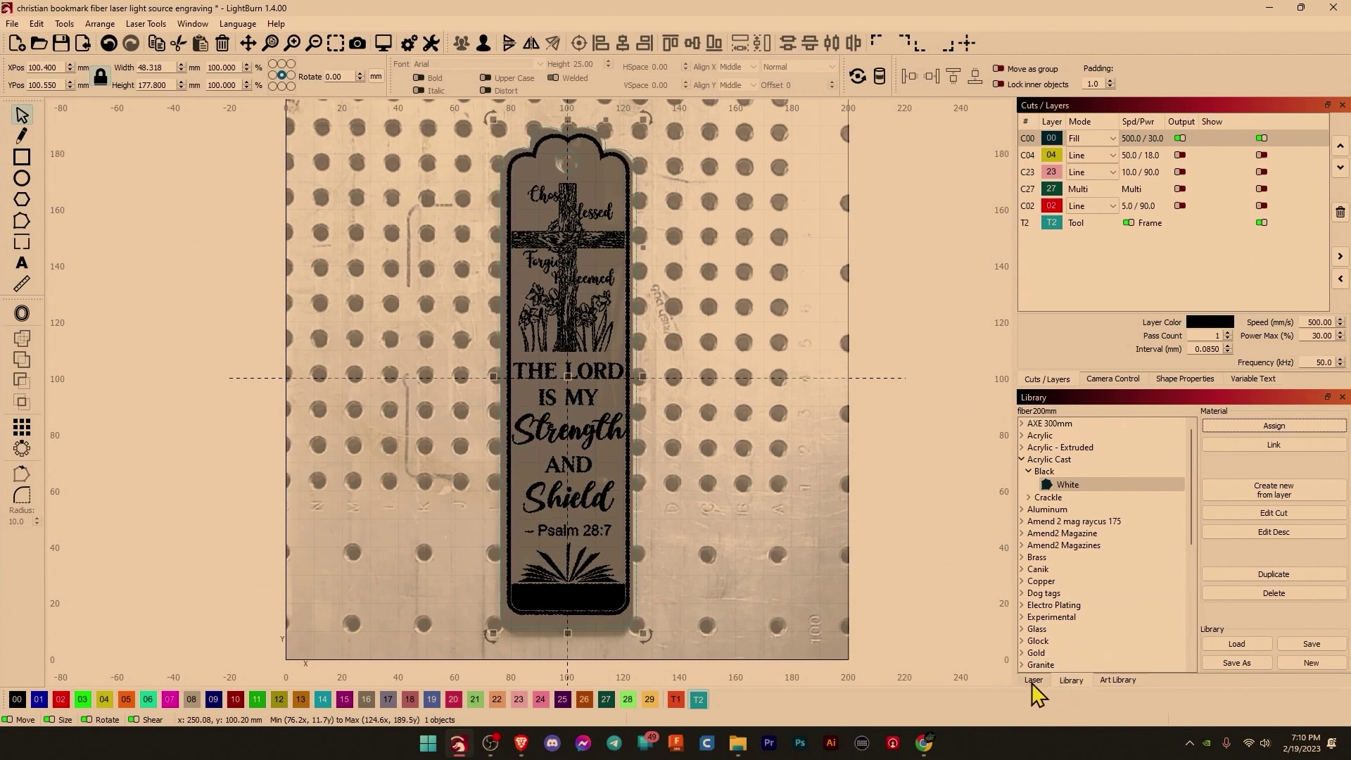
Return to the laser controls and start the engraving job on the bookmark blank
click(1032, 681)
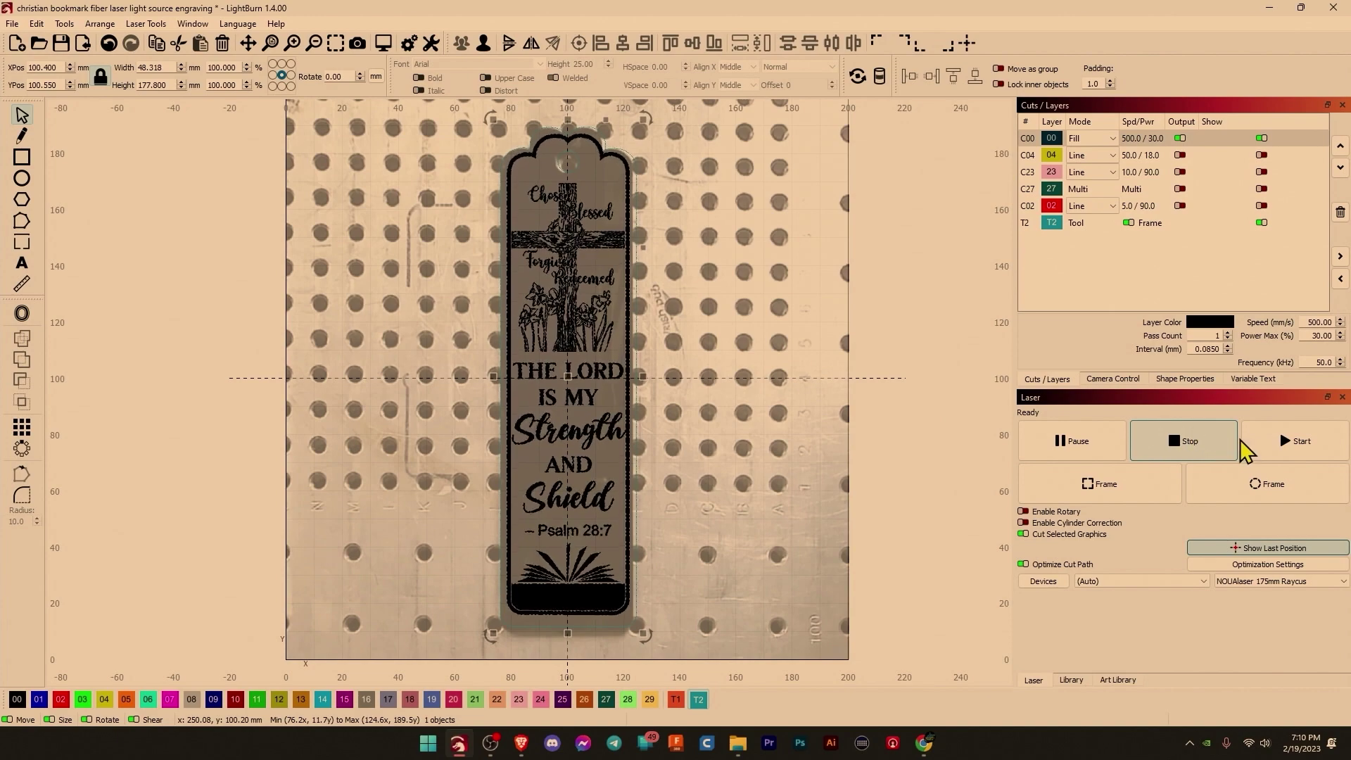
click(1261, 443)
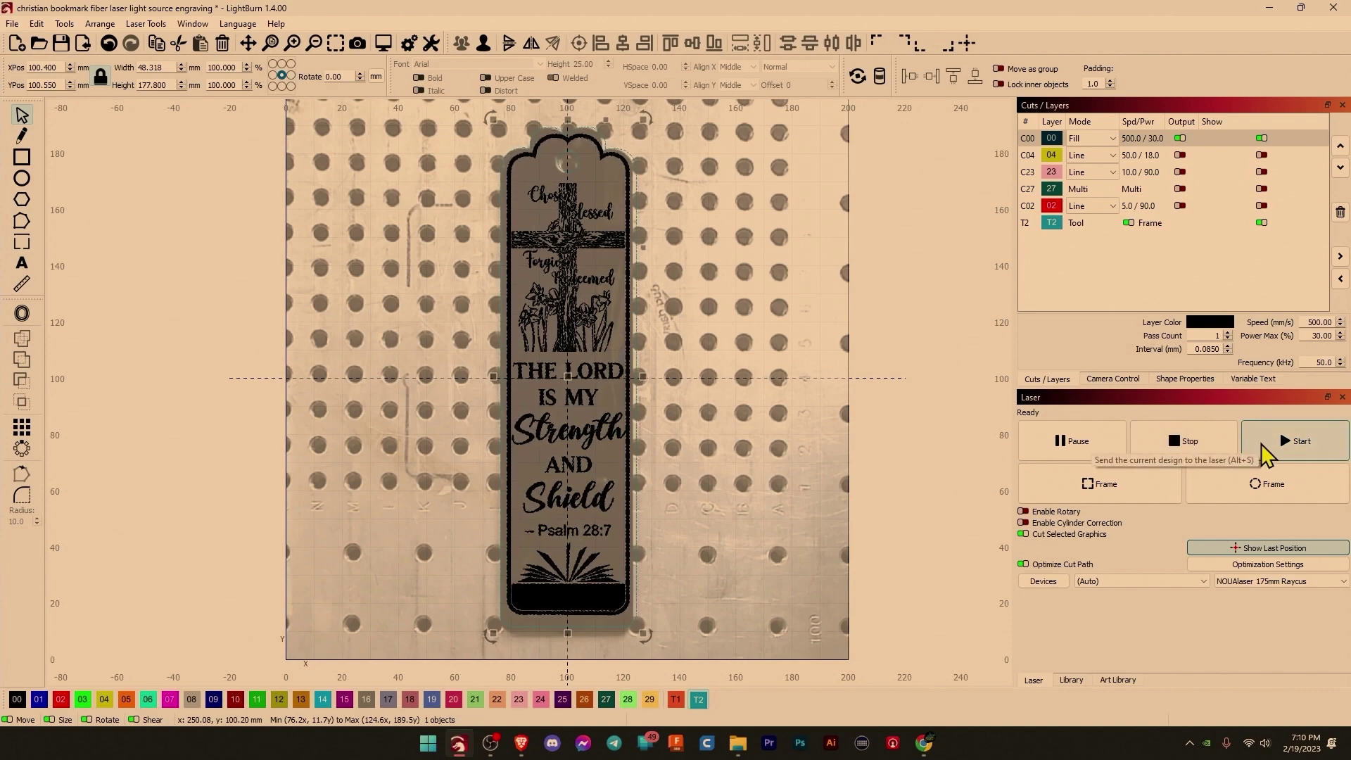